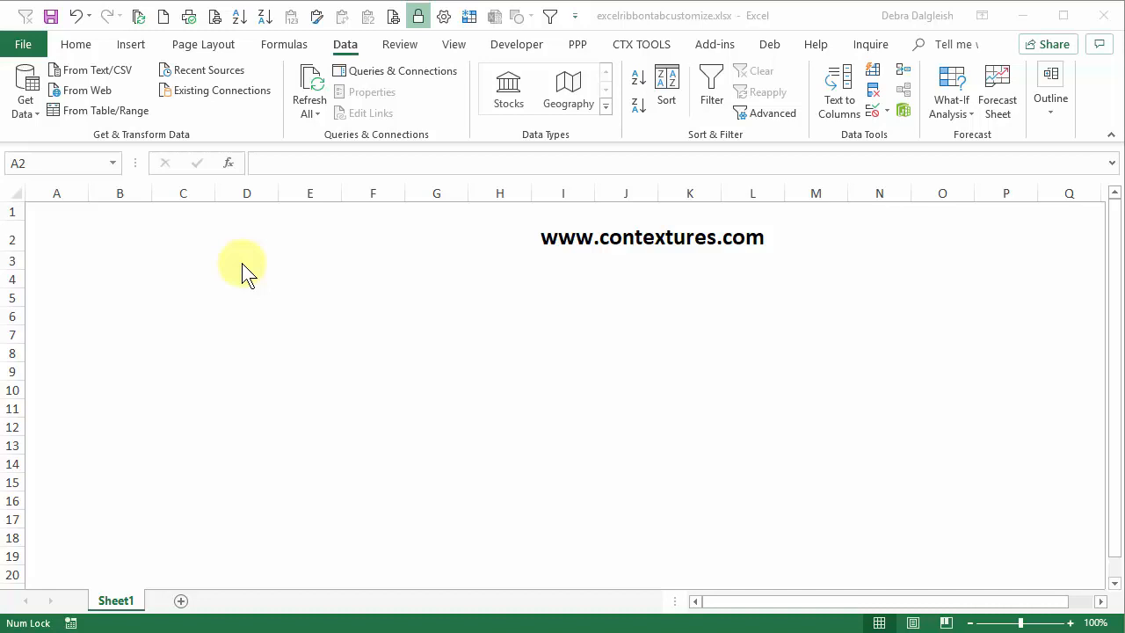
Undo the removal of the title and the ribbon picture on the worksheet.
{"action": "key", "text": "ctrl+z"}
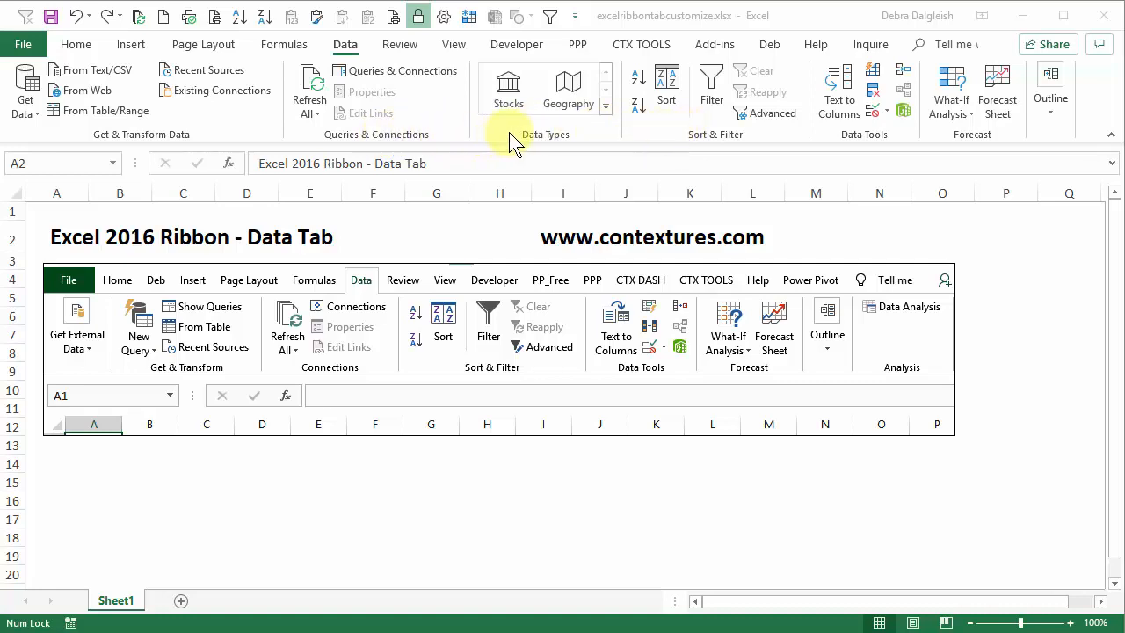
{"action": "left_click", "coordinate": [413, 227]}
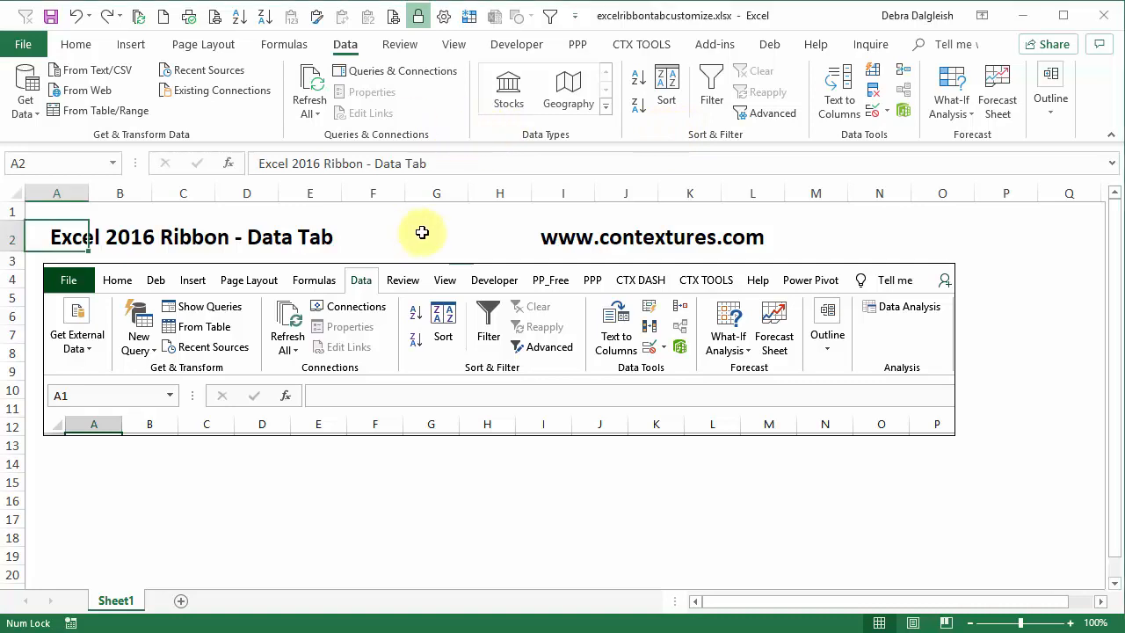
Export all ribbon customizations from the Customize the Ribbon settings to an exportedUI file in Documents, adding 10 to the suggested file name.
{"action": "right_click", "coordinate": [252, 113]}
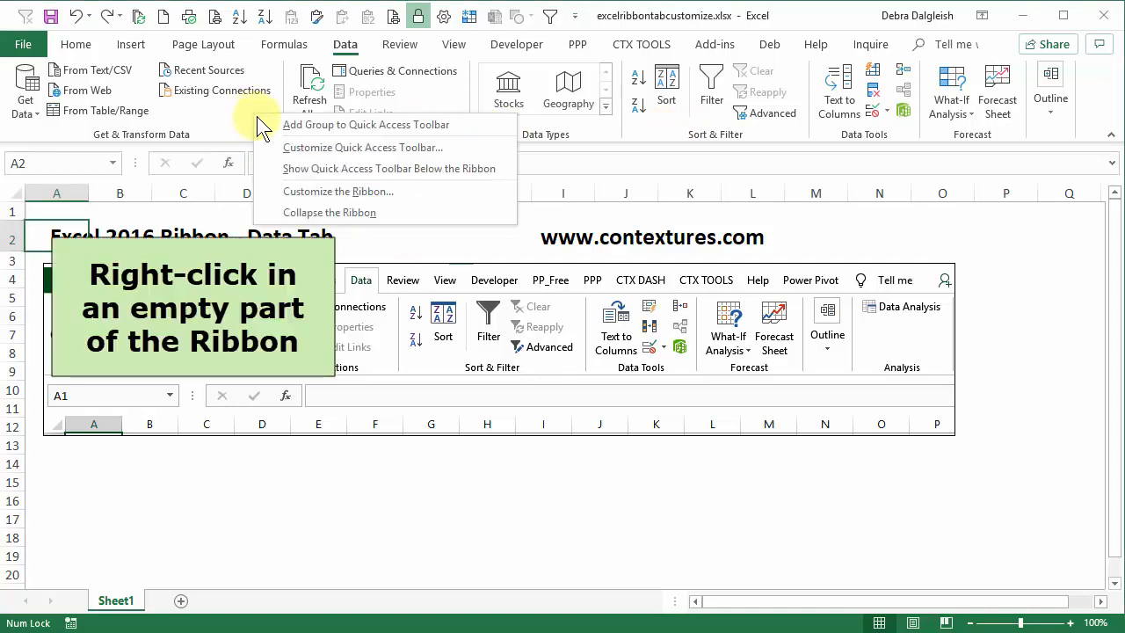
{"action": "left_click", "coordinate": [302, 190]}
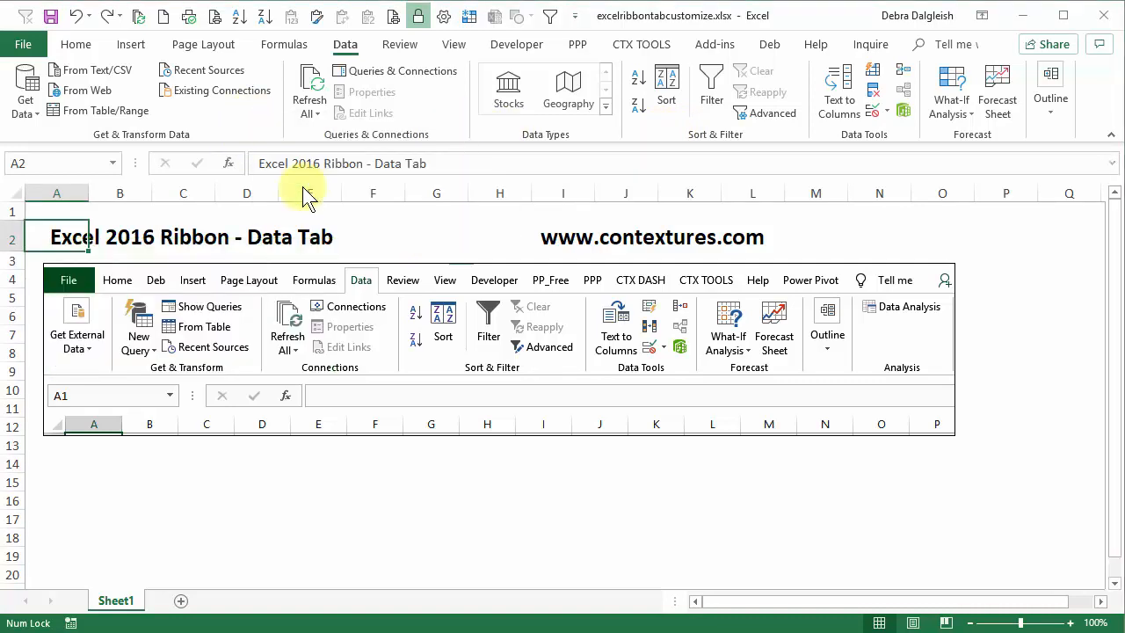
{"action": "left_click_drag", "start_coordinate": [528, 24], "coordinate": [516, 15]}
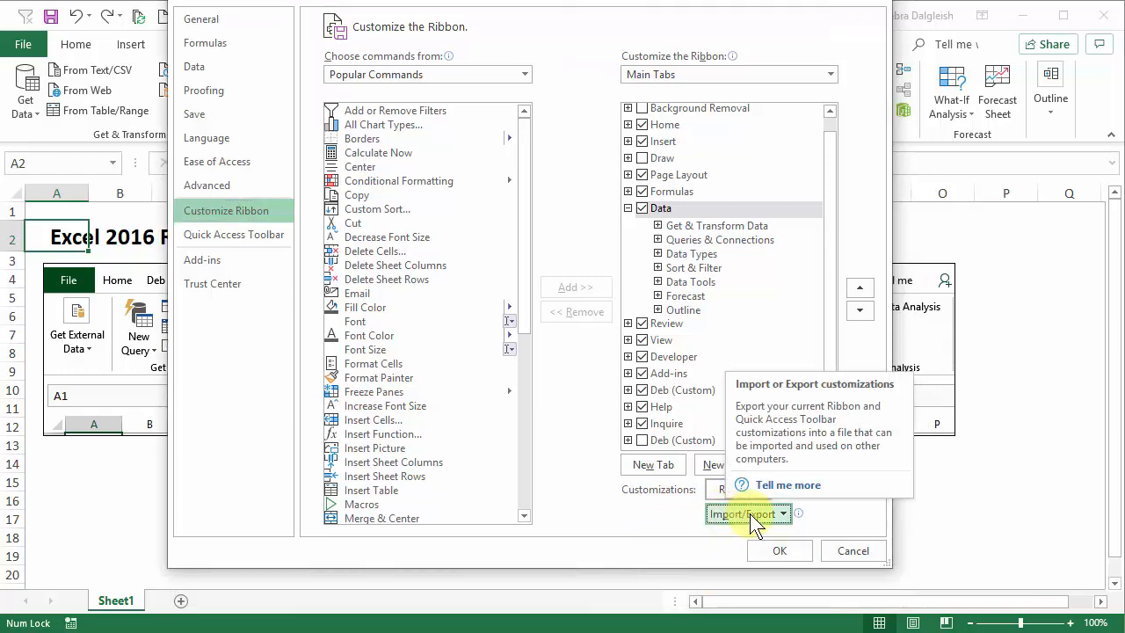
{"action": "left_click", "coordinate": [749, 513]}
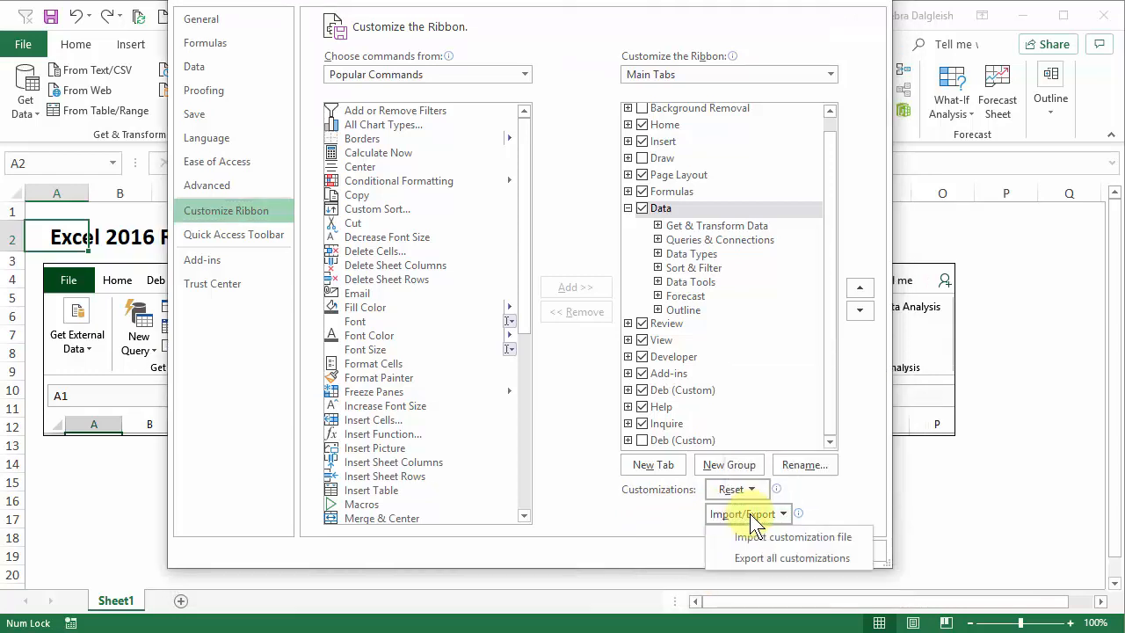
{"action": "left_click", "coordinate": [781, 558]}
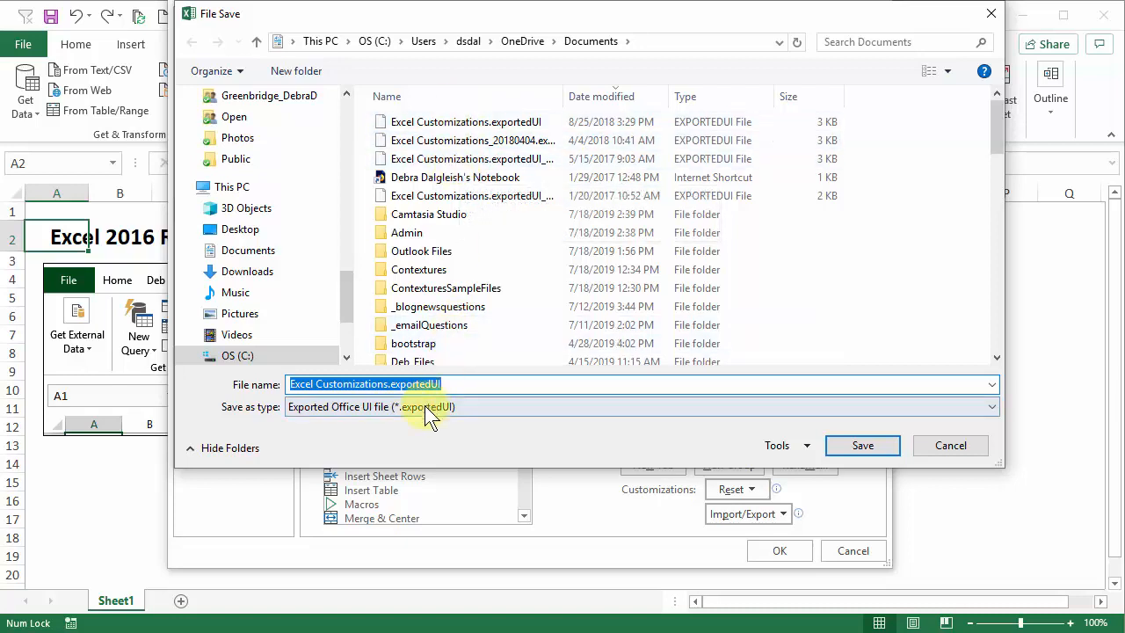
{"action": "left_click", "coordinate": [442, 383]}
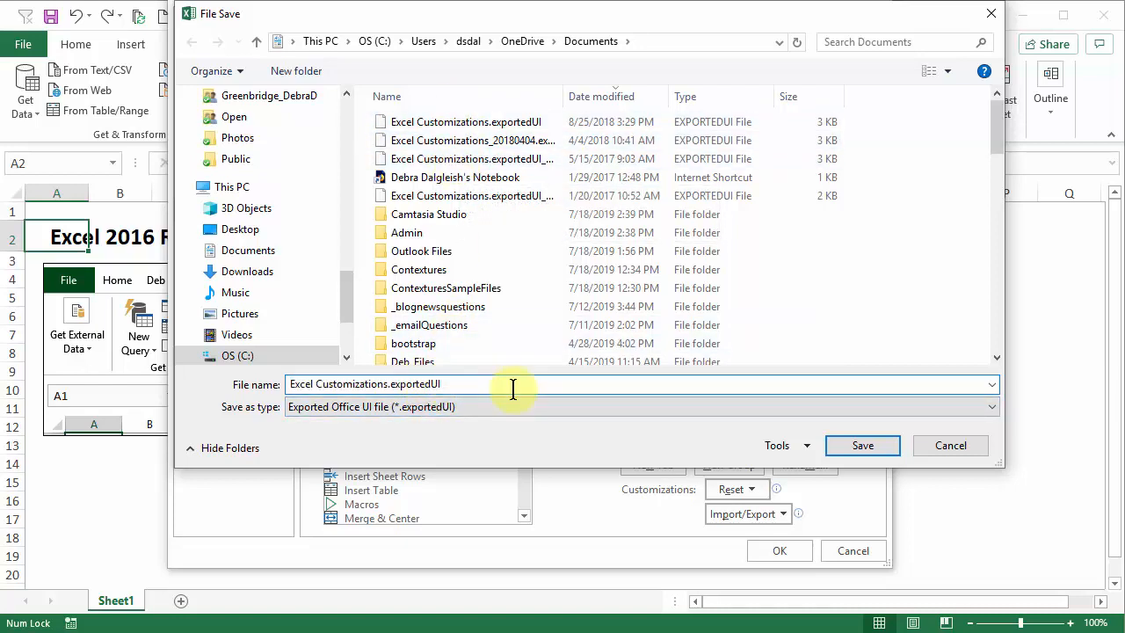
{"action": "type", "text": "10"}
{"action": "key", "text": "Return"}
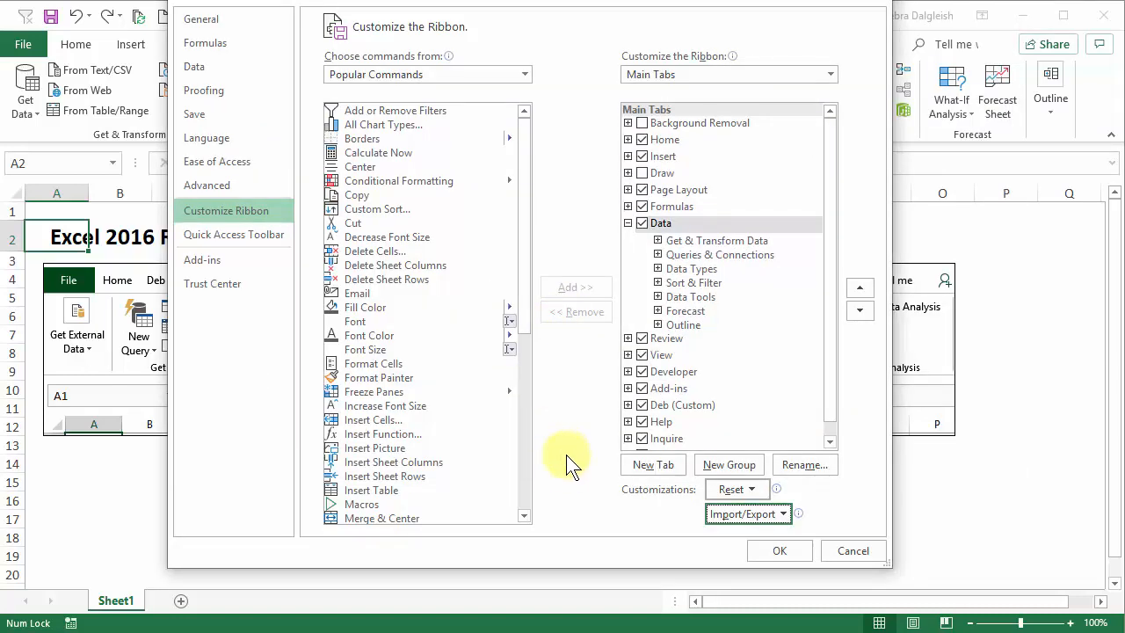
Move the Queries & Connections group below Outline, to the end of the Data tab's groups.
{"action": "left_click", "coordinate": [695, 254]}
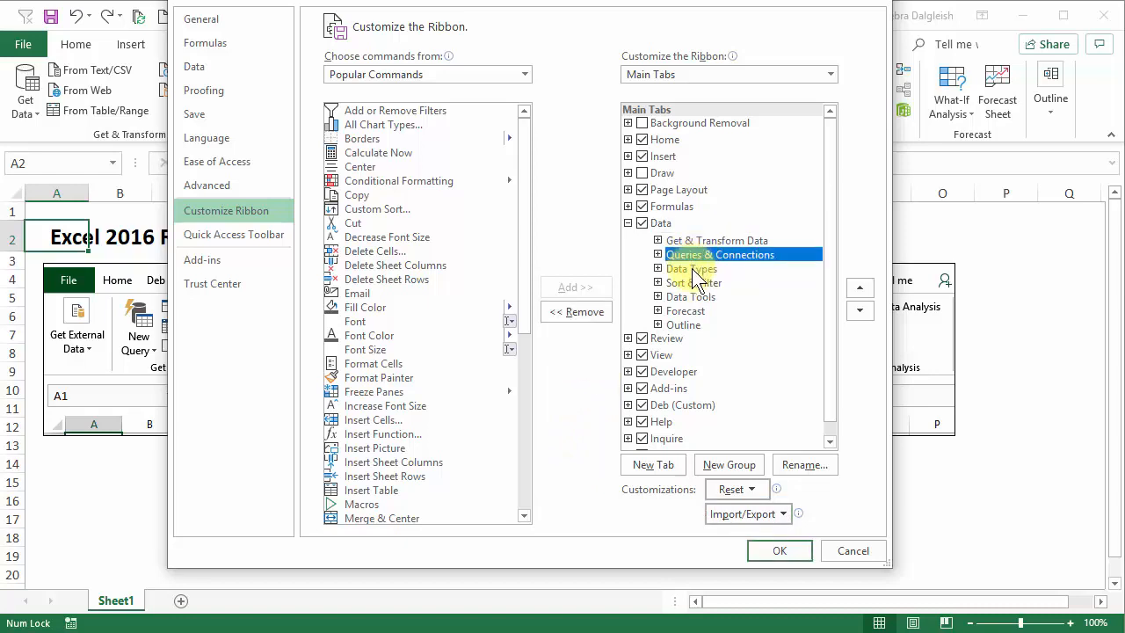
{"action": "left_click", "coordinate": [691, 268]}
{"action": "left_click", "coordinate": [679, 254]}
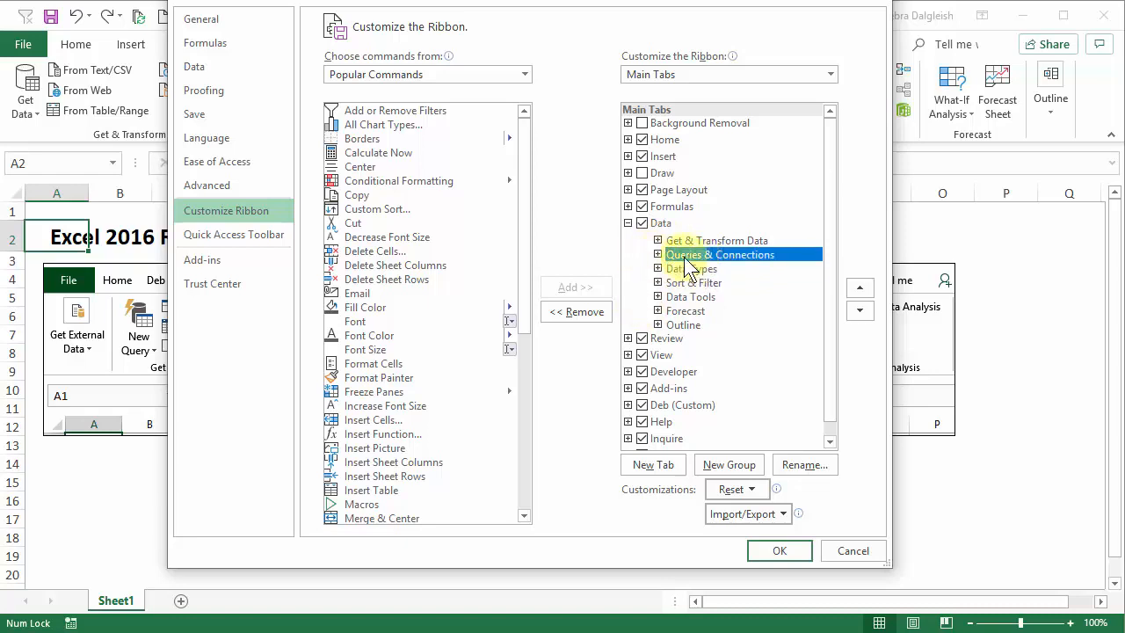
{"action": "left_click", "coordinate": [858, 311]}
{"action": "left_click", "coordinate": [859, 311]}
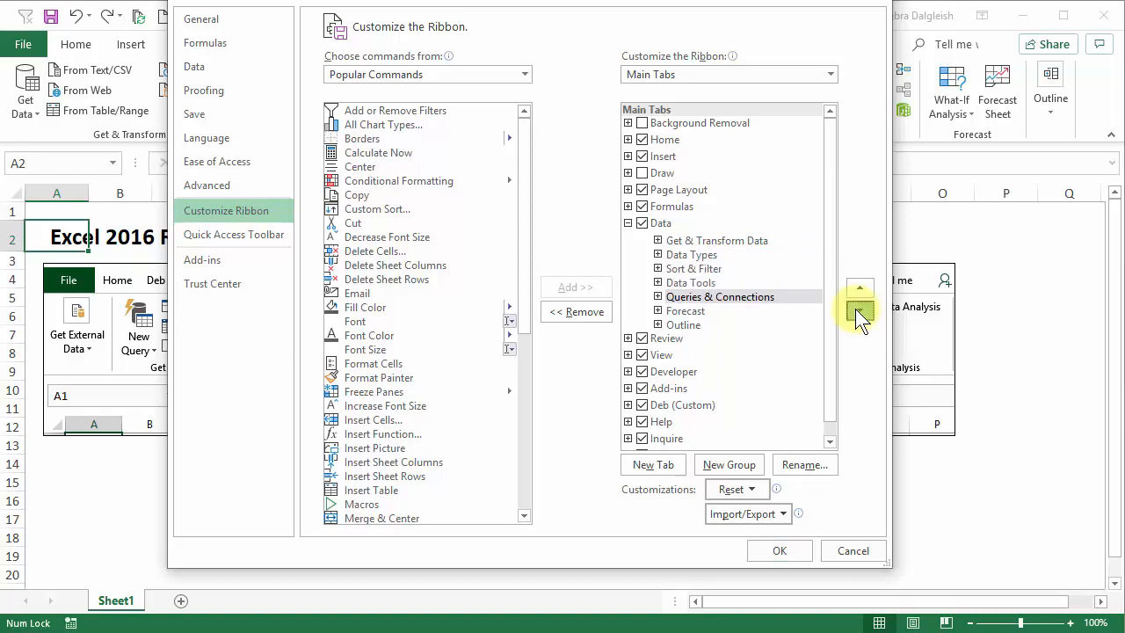
{"action": "left_click", "coordinate": [859, 311]}
{"action": "left_click", "coordinate": [858, 311]}
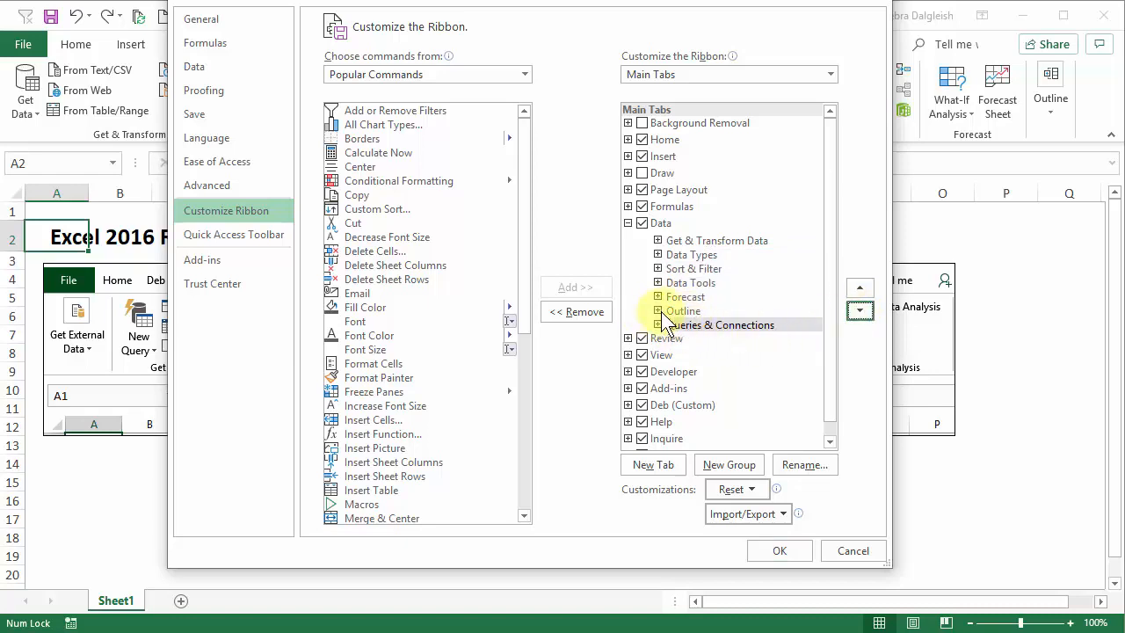
Move the Data Types group below Queries & Connections on the Data tab and apply the new group order.
{"action": "left_click", "coordinate": [686, 259]}
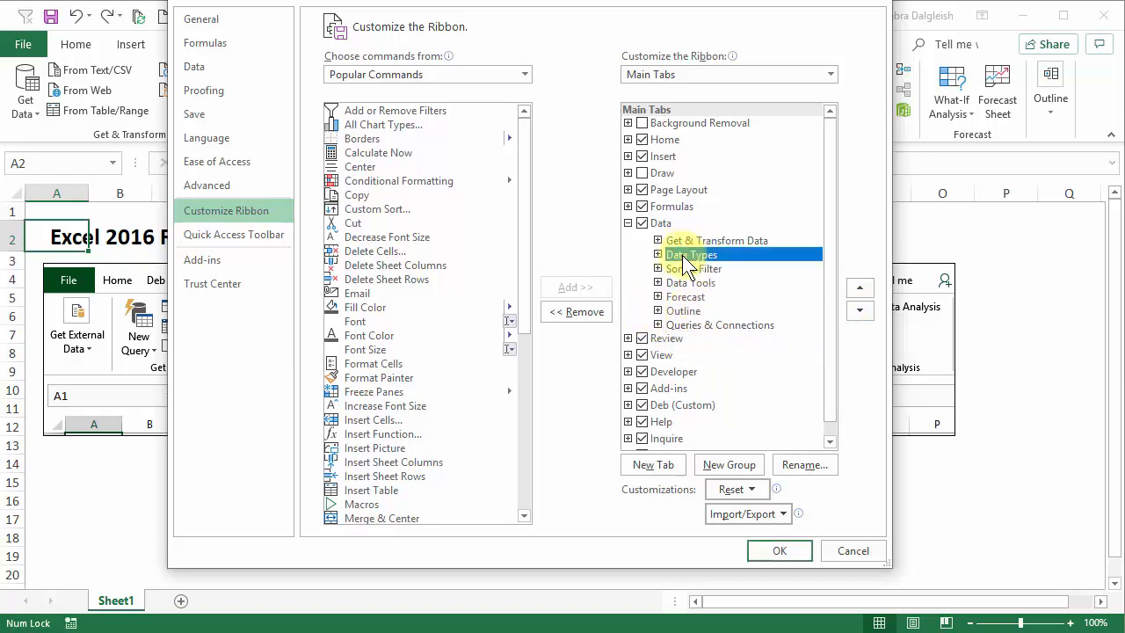
{"action": "left_click", "coordinate": [858, 311]}
{"action": "left_click", "coordinate": [858, 311]}
{"action": "left_click", "coordinate": [859, 311]}
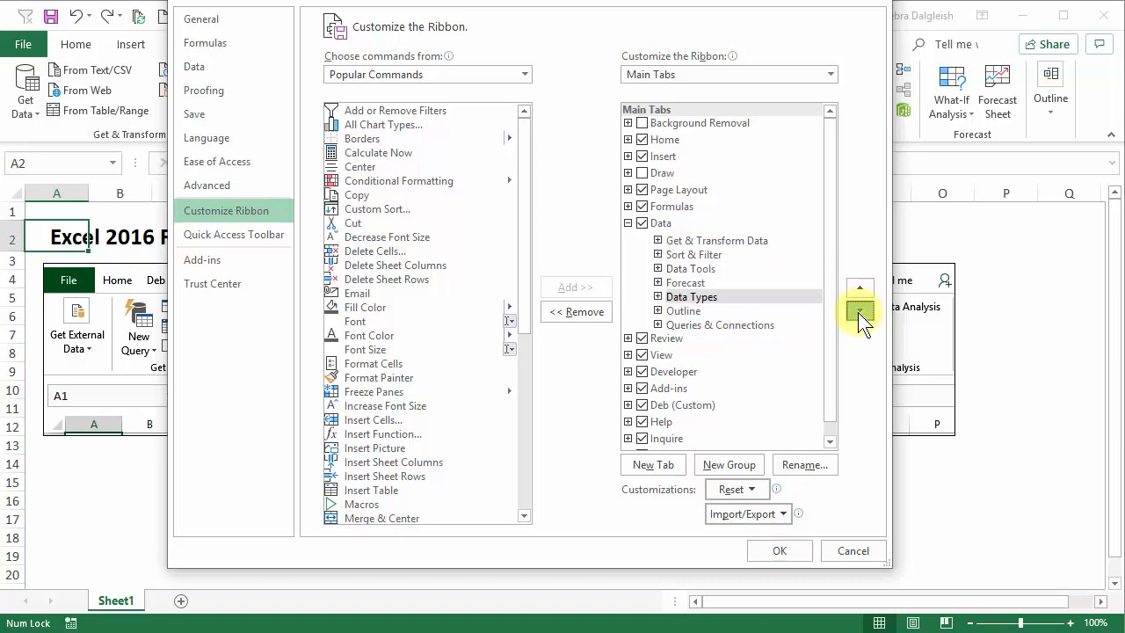
{"action": "left_click", "coordinate": [858, 311]}
{"action": "left_click", "coordinate": [859, 311]}
{"action": "left_click", "coordinate": [788, 551]}
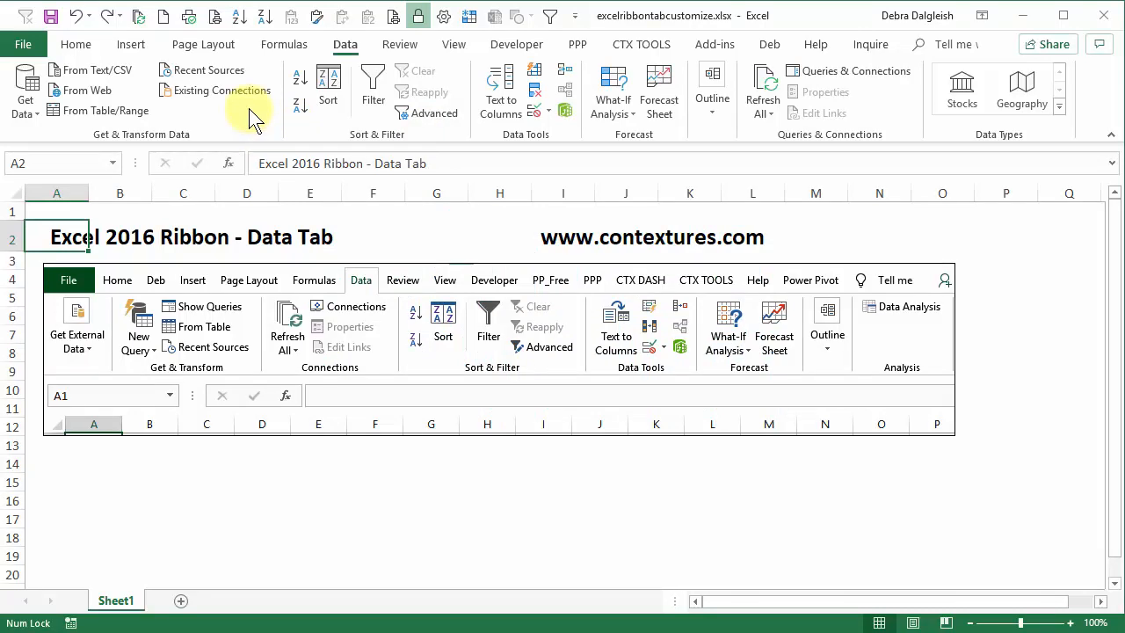
Customize the ribbon by removing the Queries & Connections group from the Data tab, and apply the change.
{"action": "right_click", "coordinate": [249, 108]}
{"action": "left_click", "coordinate": [289, 186]}
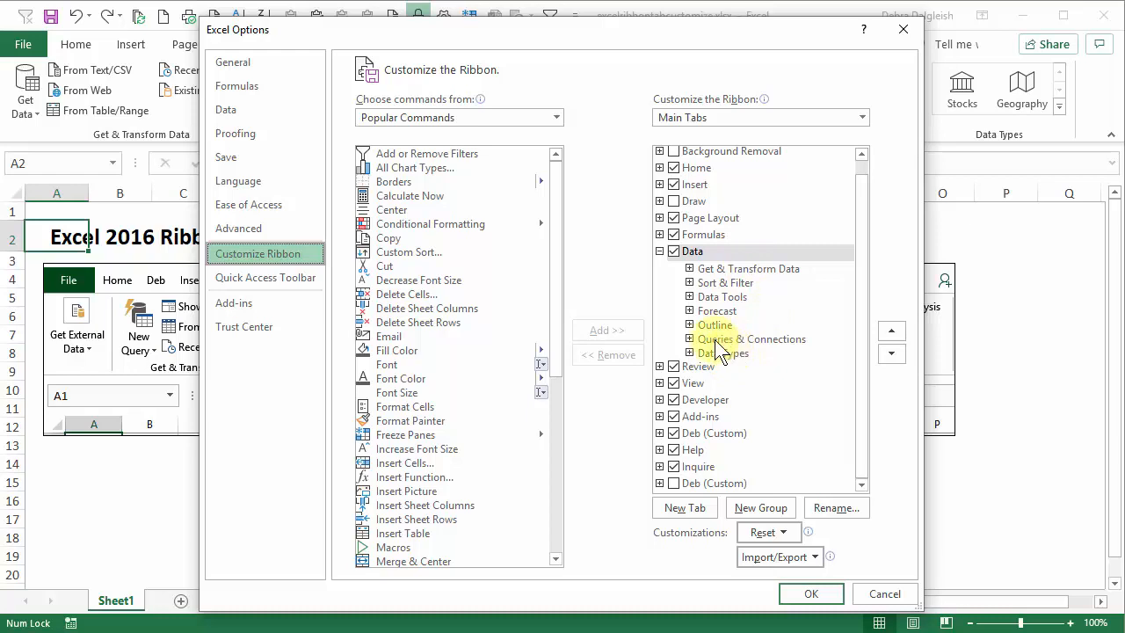
{"action": "left_click", "coordinate": [715, 340]}
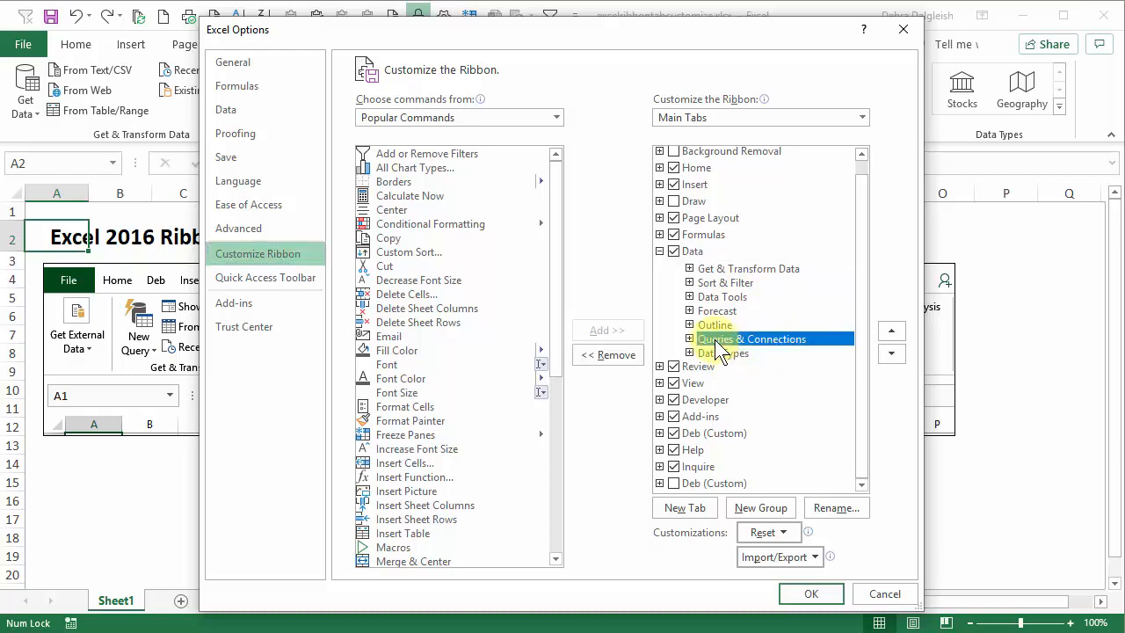
{"action": "left_click", "coordinate": [611, 355]}
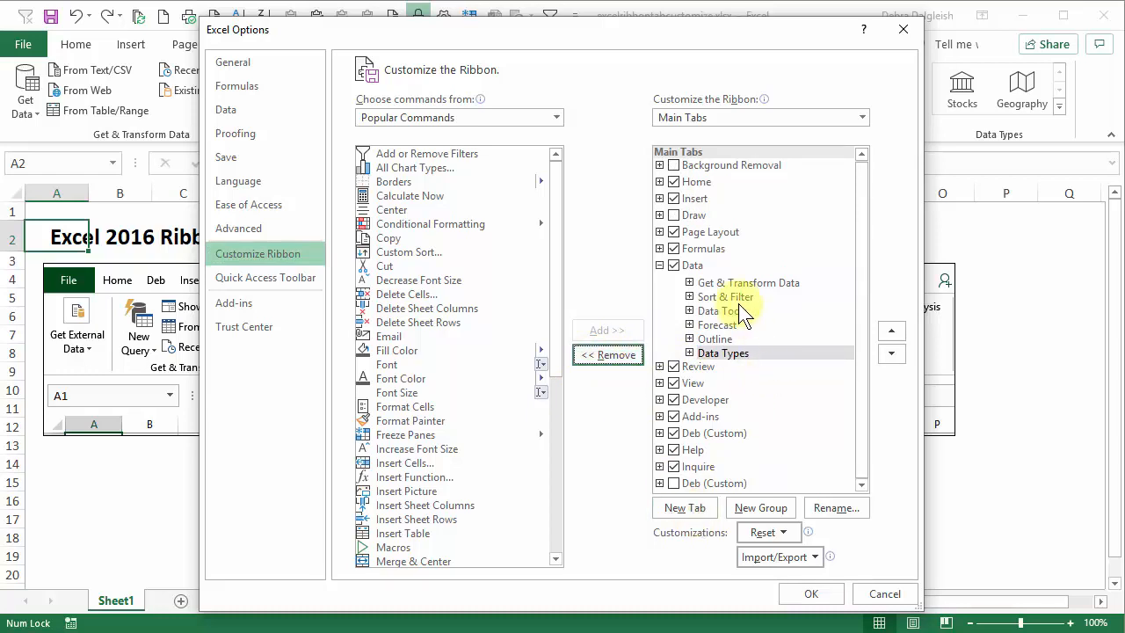
{"action": "left_click", "coordinate": [813, 597]}
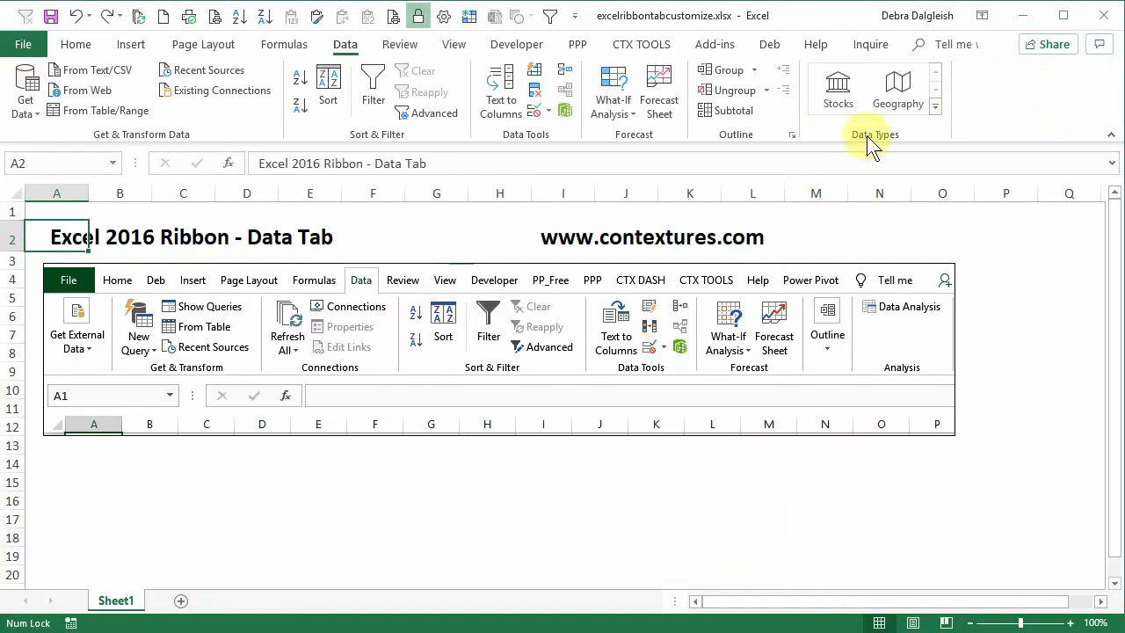
Customize the ribbon by removing the Data Types group from the Data tab, and apply the change.
{"action": "right_click", "coordinate": [240, 115]}
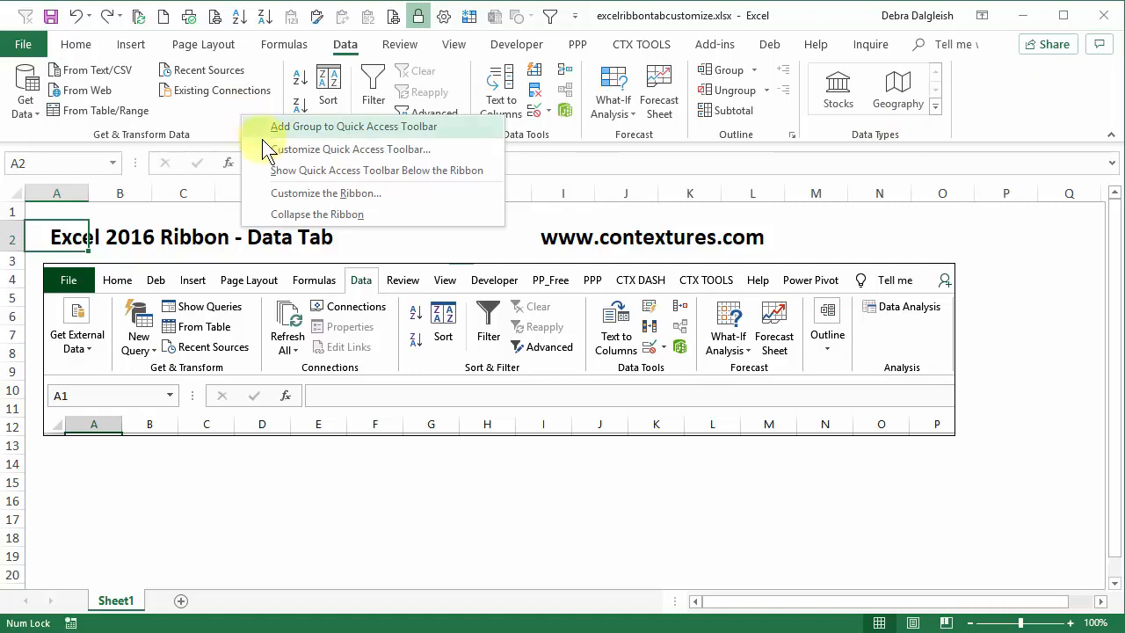
{"action": "left_click", "coordinate": [276, 194]}
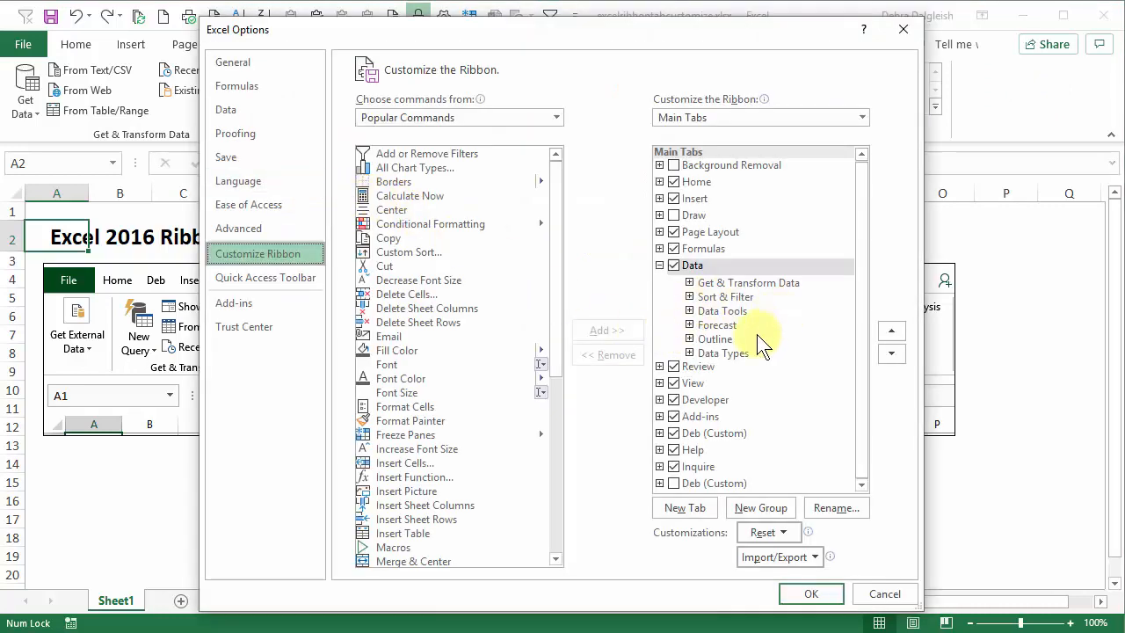
{"action": "left_click", "coordinate": [729, 352]}
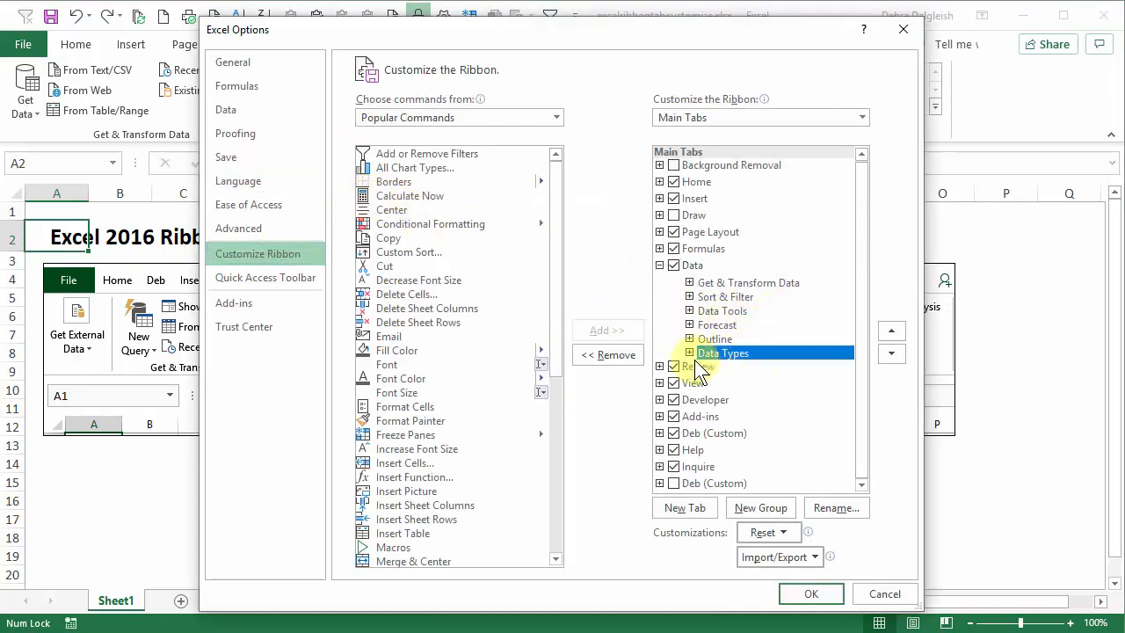
{"action": "left_click", "coordinate": [615, 357]}
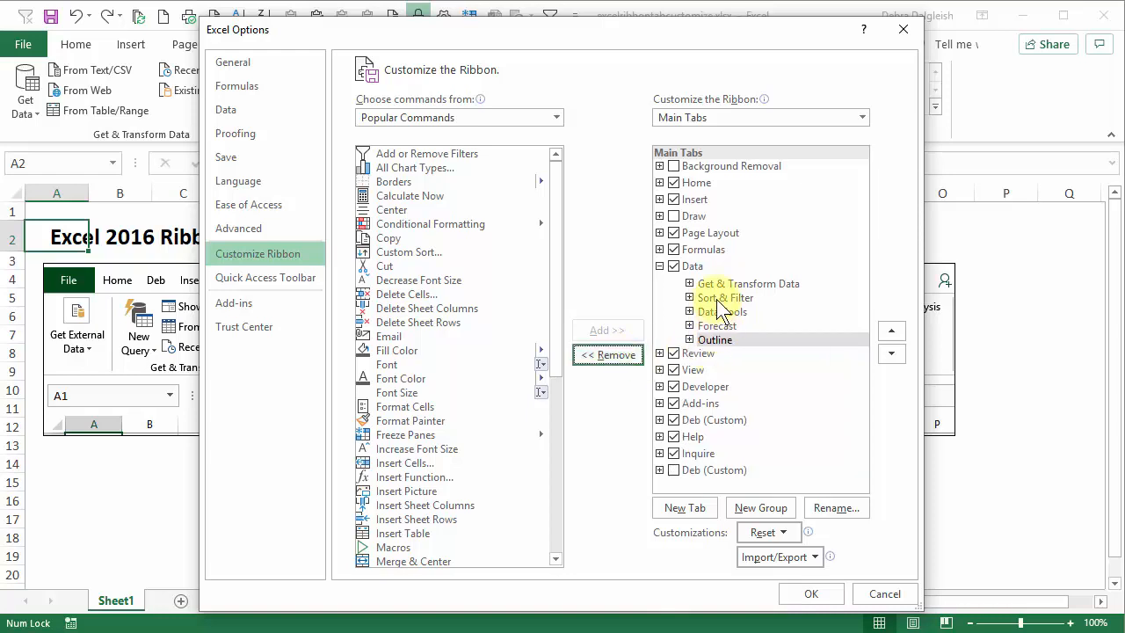
{"action": "left_click", "coordinate": [811, 595]}
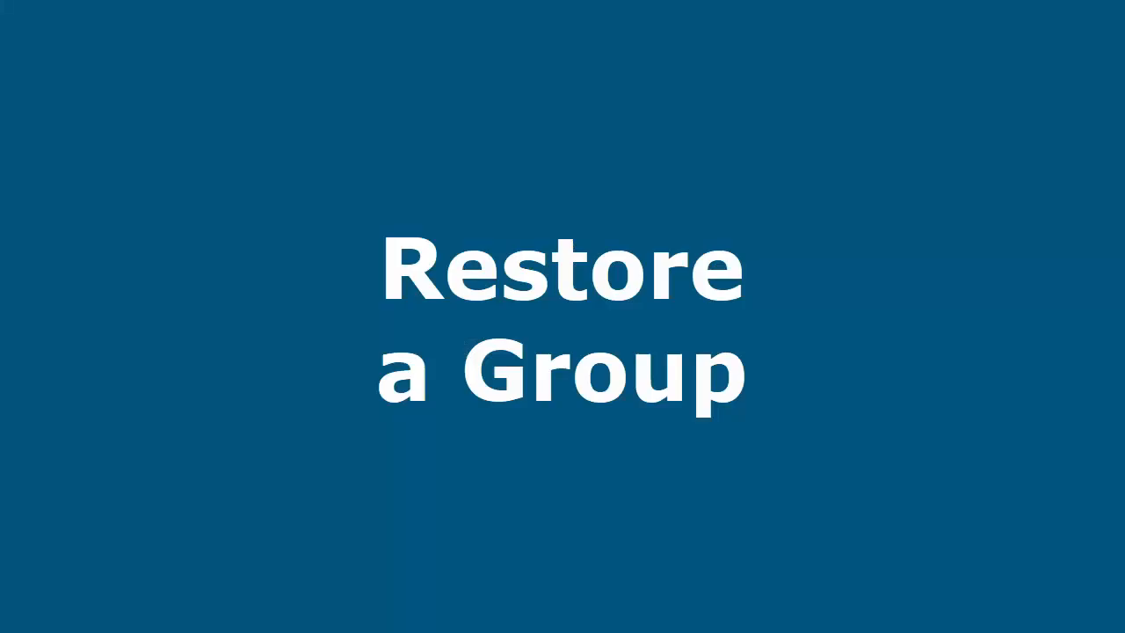
In the ribbon customization settings, move the Data Types group below Outline, to the end of the Data tab.
{"action": "right_click", "coordinate": [232, 120]}
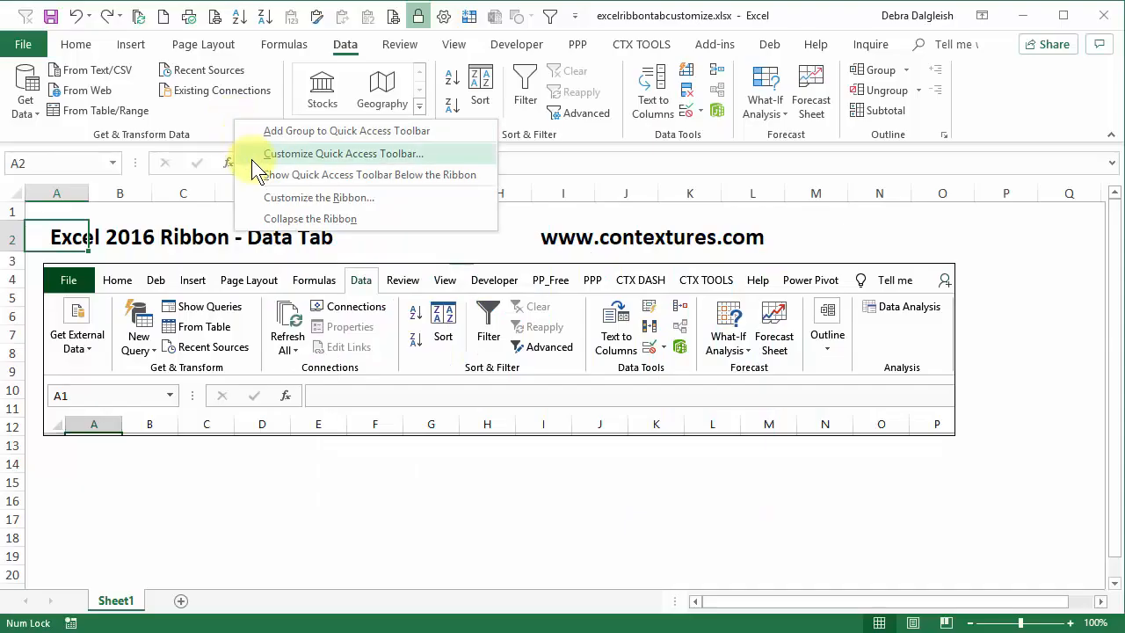
{"action": "left_click", "coordinate": [282, 195]}
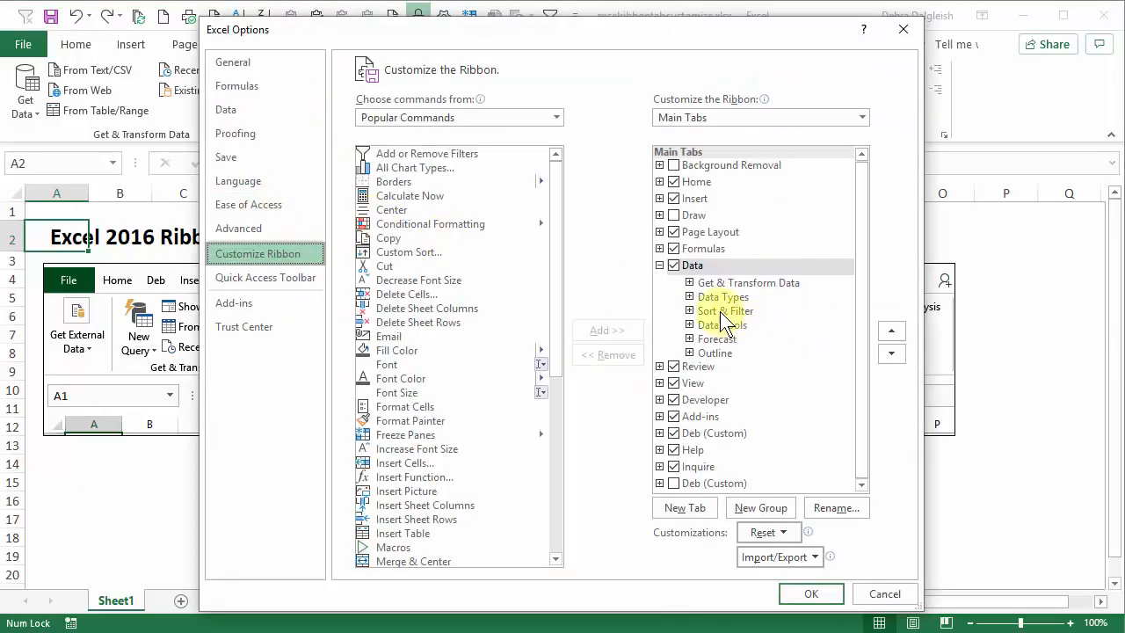
{"action": "left_click", "coordinate": [718, 297]}
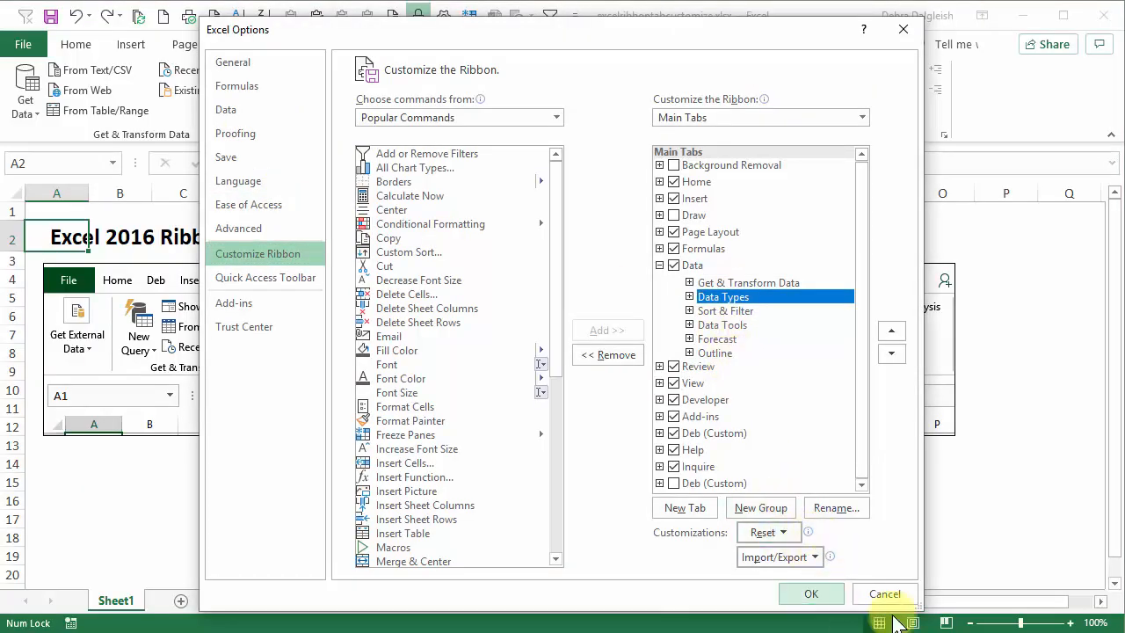
{"action": "left_click", "coordinate": [891, 354]}
{"action": "left_click", "coordinate": [891, 354]}
{"action": "left_click", "coordinate": [891, 354]}
{"action": "left_click", "coordinate": [891, 354]}
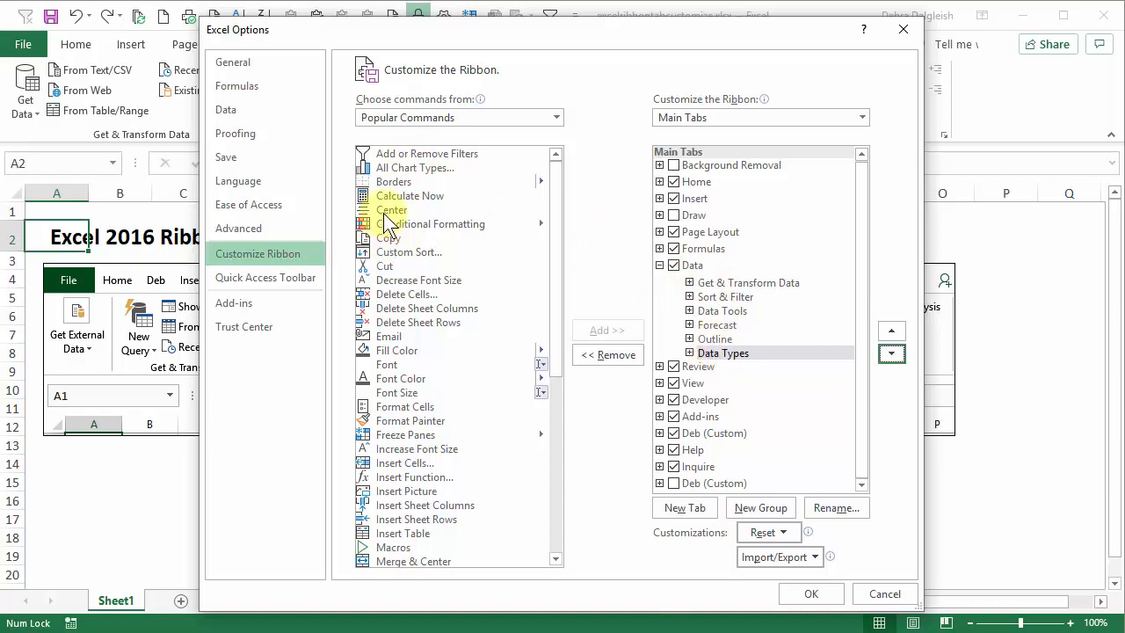
Restore the built-in Queries & Connections group from All Tabs to the end of the Data tab and apply the change.
{"action": "left_click", "coordinate": [557, 117]}
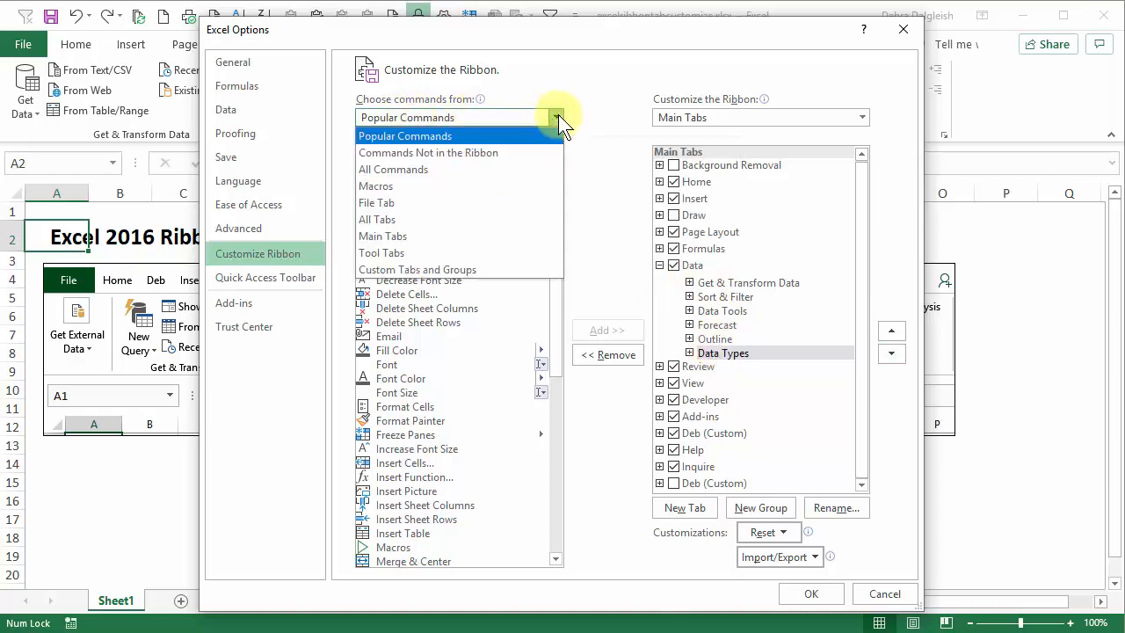
{"action": "left_click", "coordinate": [421, 219]}
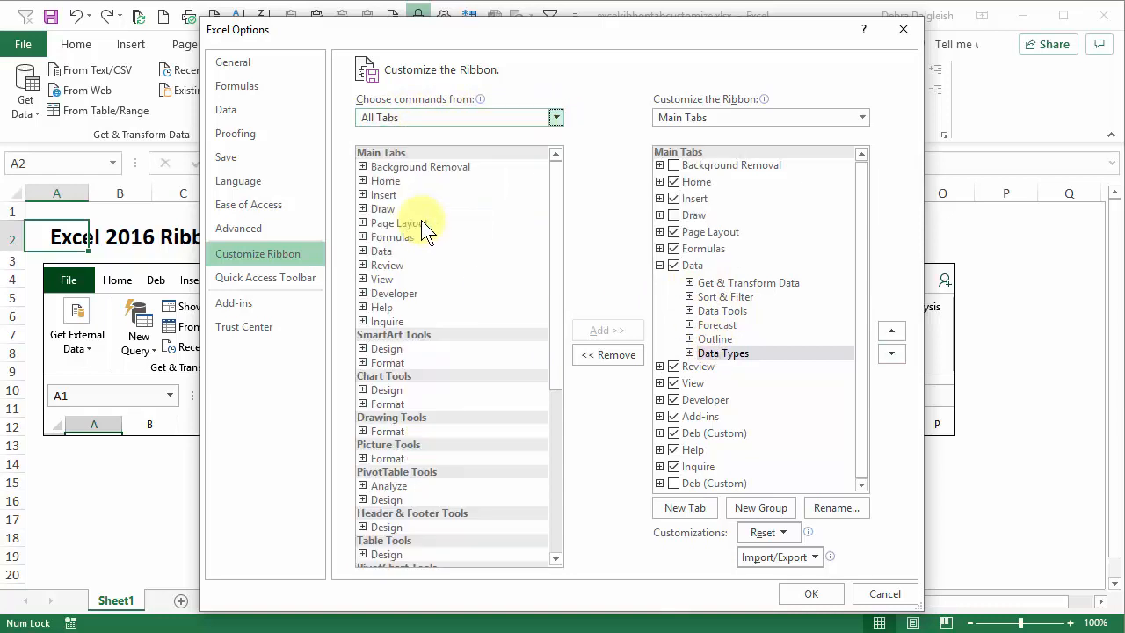
{"action": "left_click", "coordinate": [362, 251]}
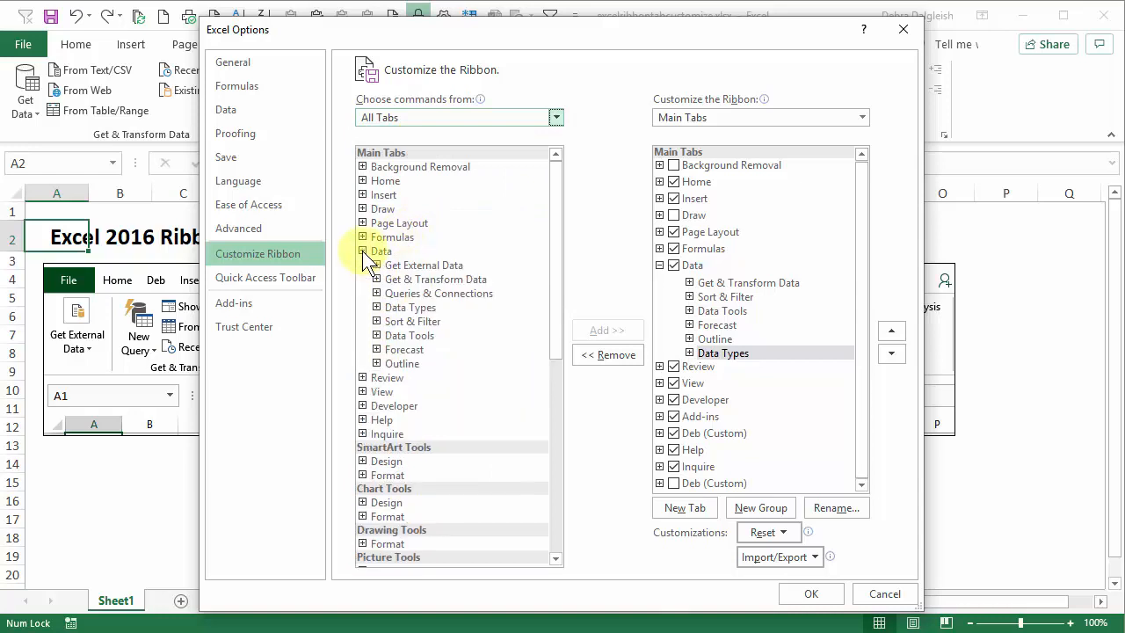
{"action": "left_click", "coordinate": [404, 295]}
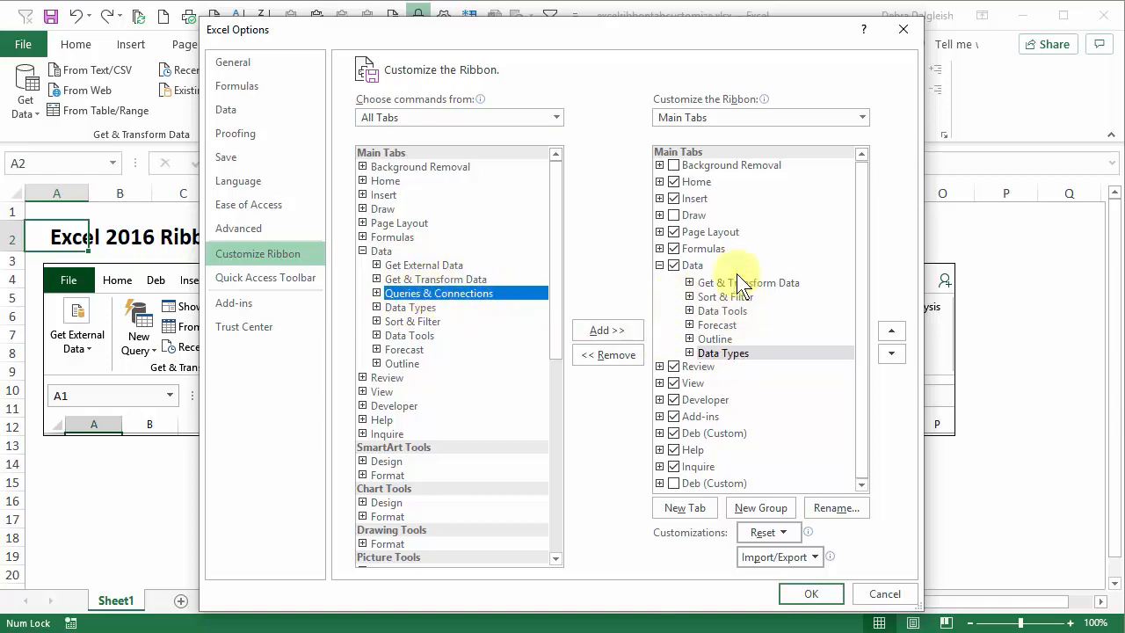
{"action": "left_click", "coordinate": [600, 329]}
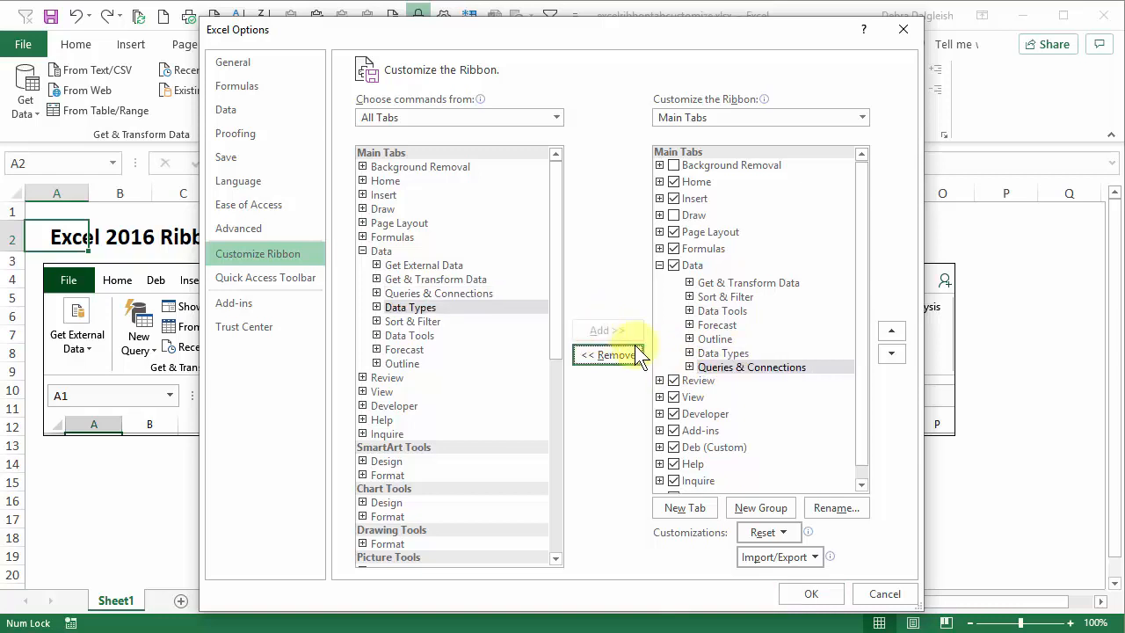
{"action": "left_click", "coordinate": [810, 594]}
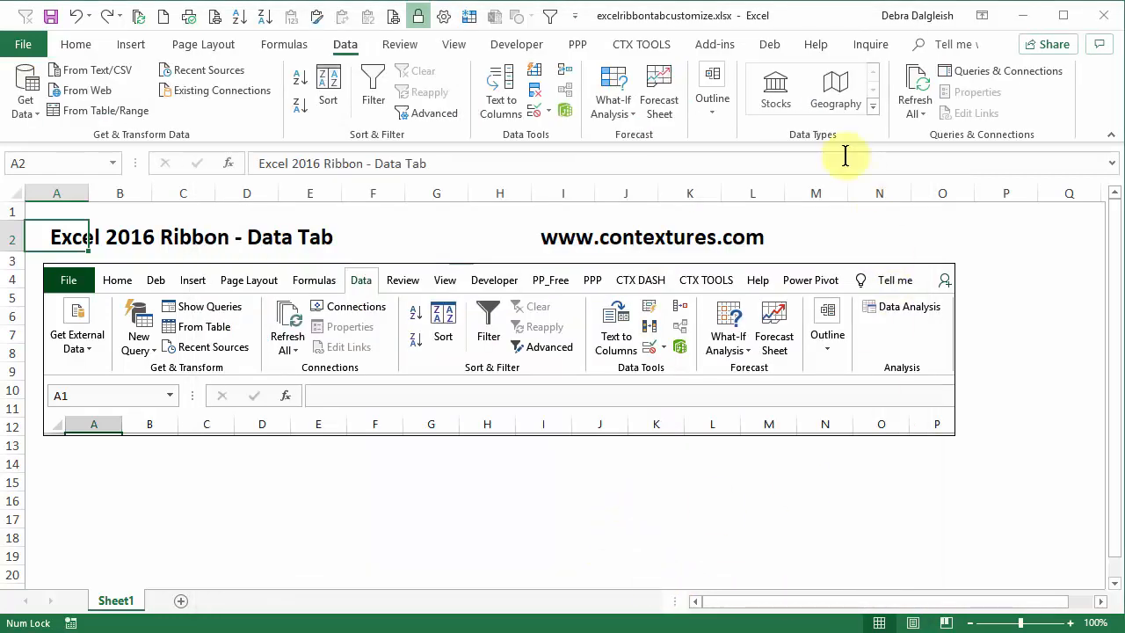